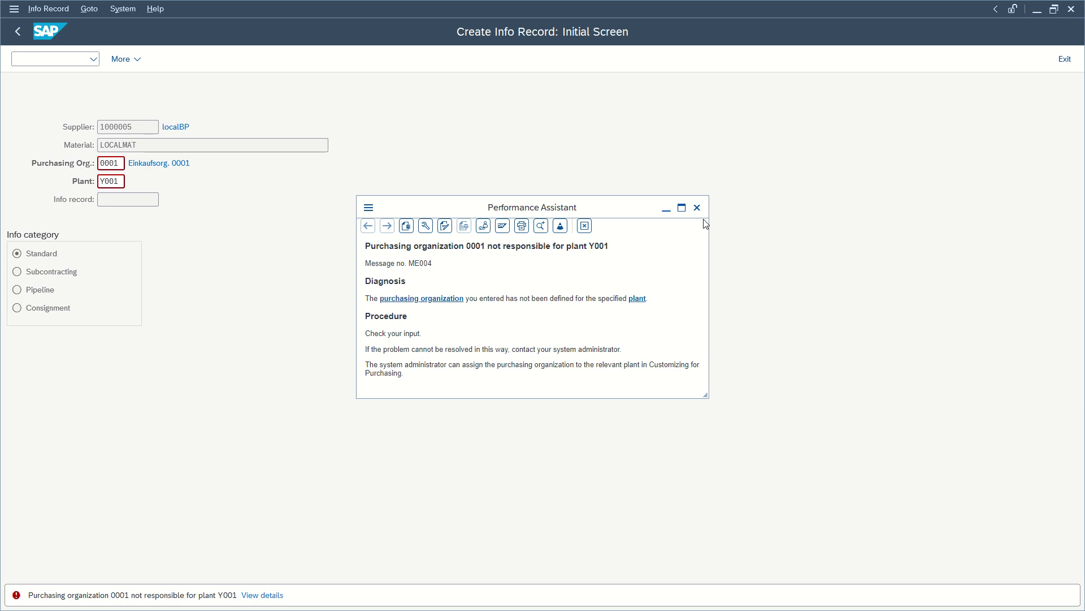
- Dismiss the error explanation and retry moving on to the next screen
left_click(694, 206)
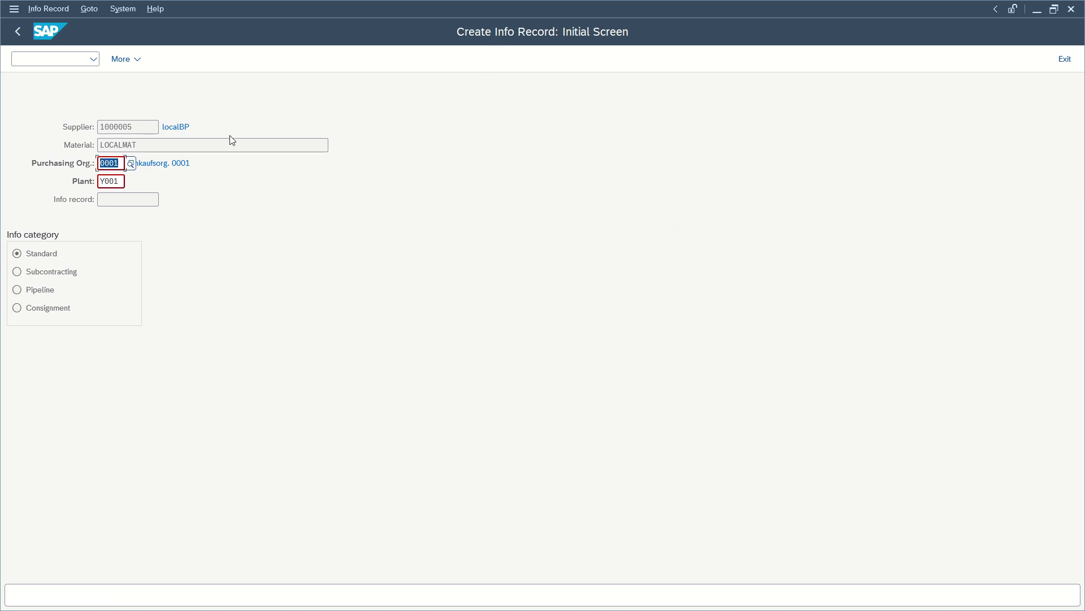
type("6001")
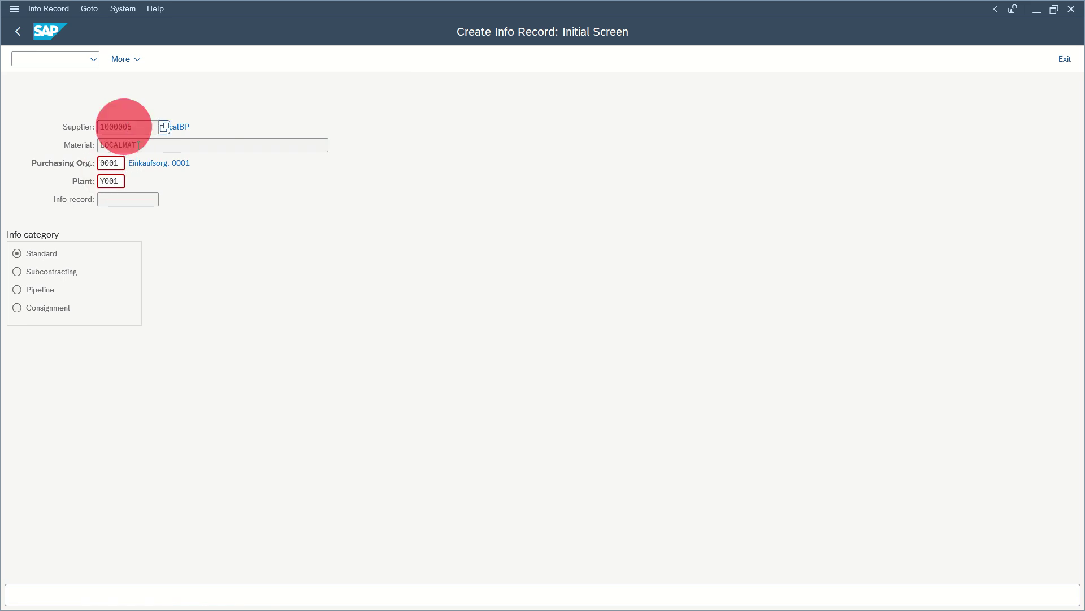
left_click(106, 182)
key("Return")
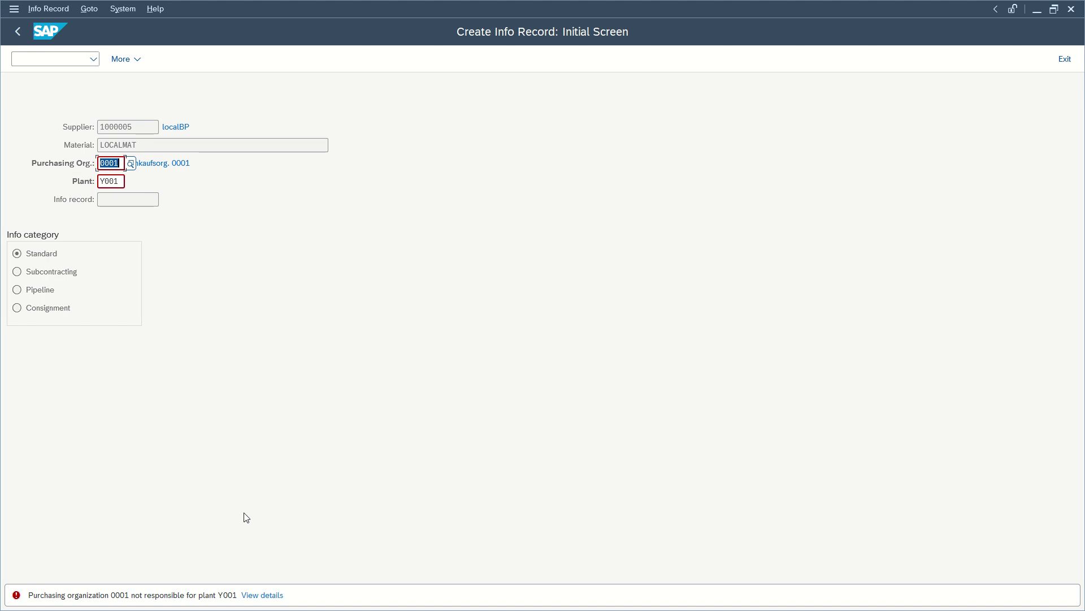
- Reread why org 0001 isn't responsible for plant Y001, then close the explanation
double_click(205, 595)
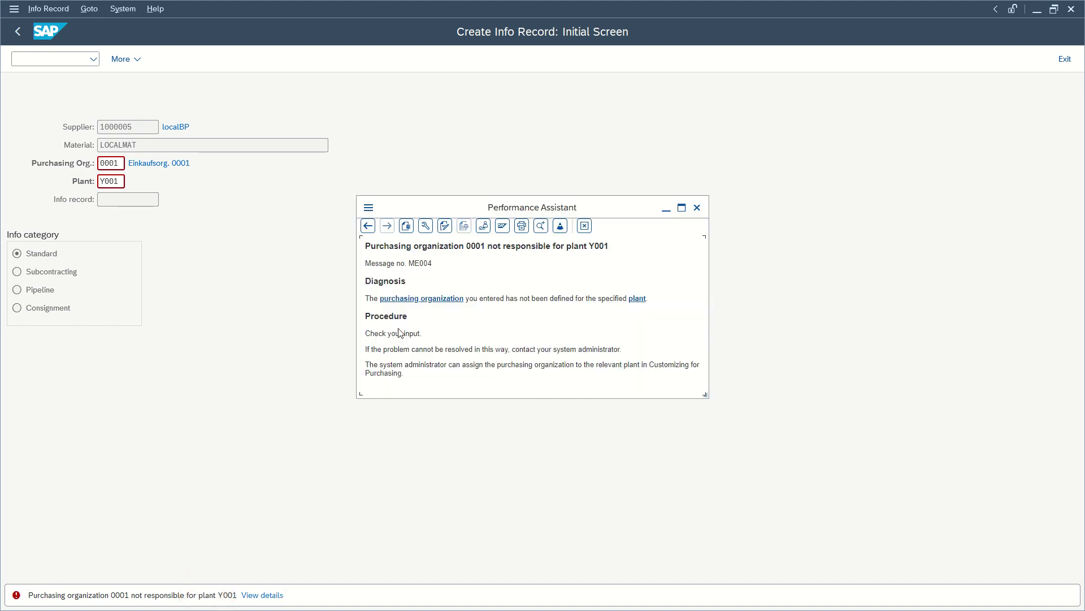
left_click(697, 208)
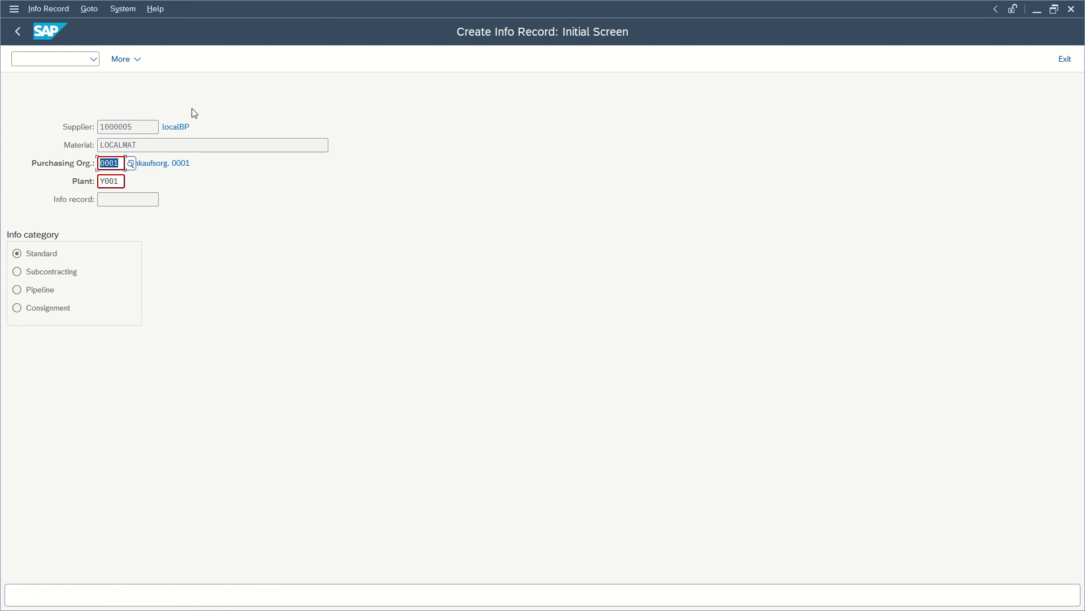
left_click(19, 59)
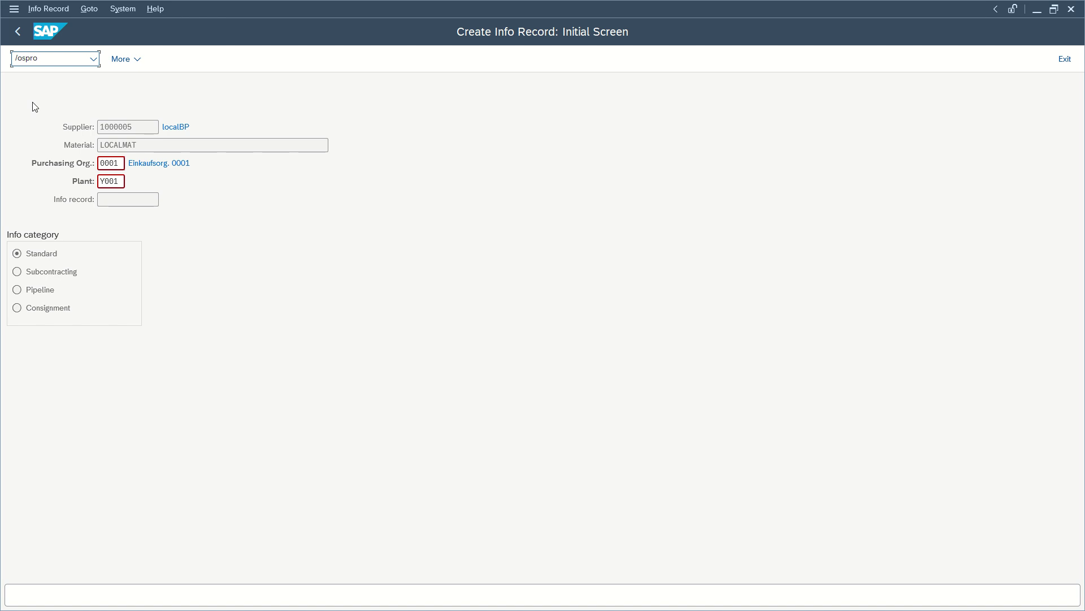
- Run /OSPRO and expand SAP Reference IMG to Enterprise Structure > Assignment > Materials Management
left_click(50, 59)
key("Return")
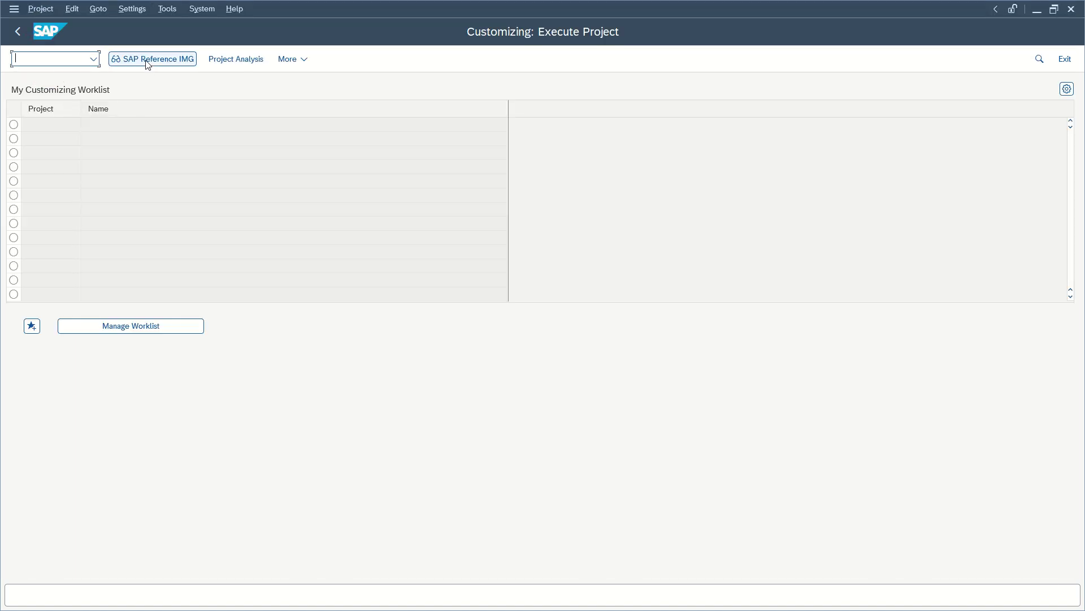
left_click(147, 61)
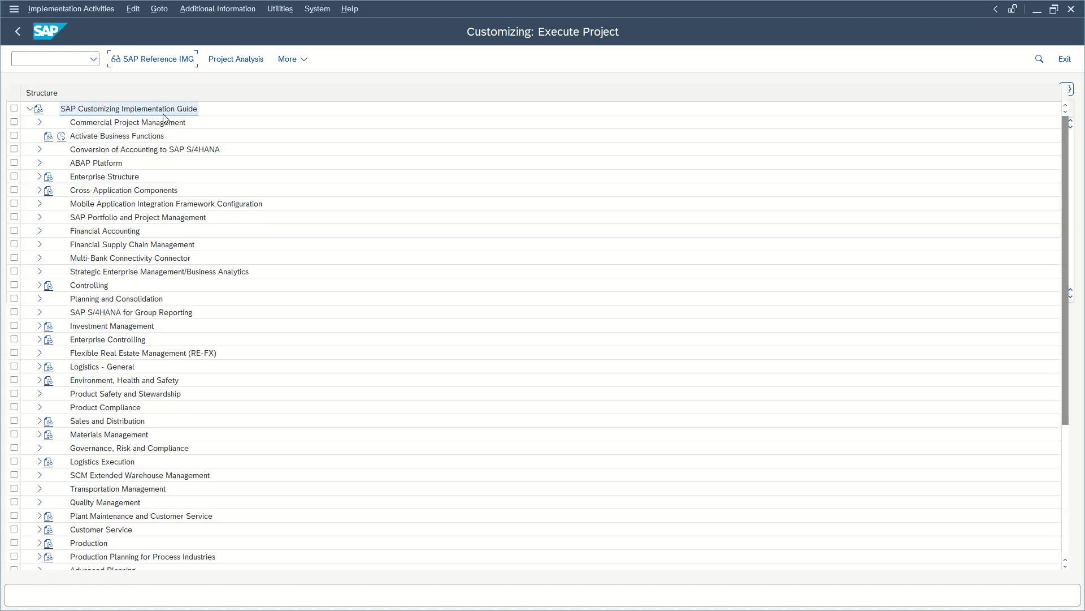
left_click(39, 176)
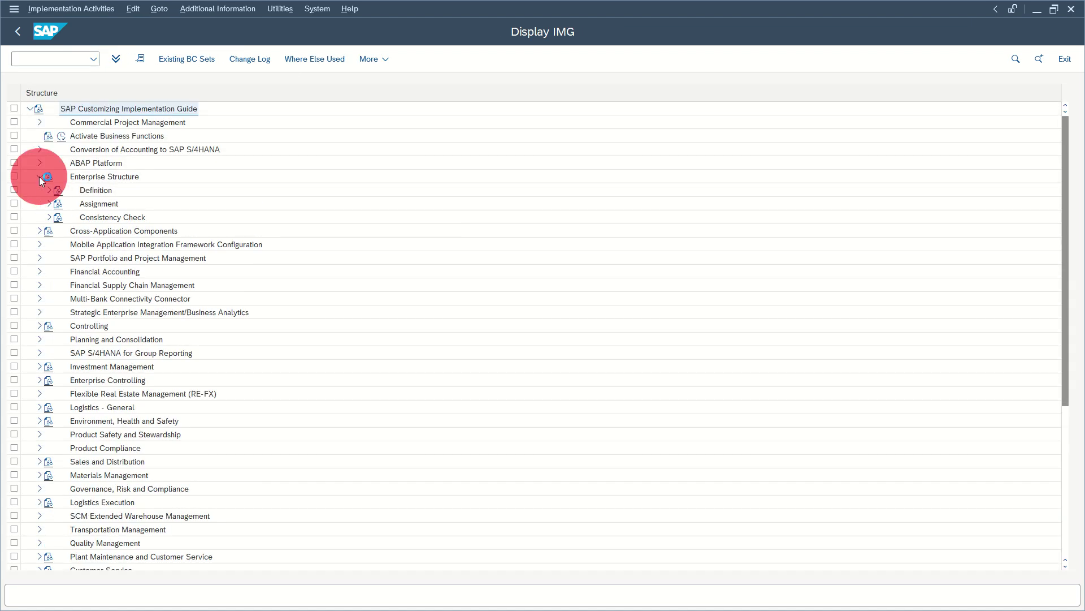
left_click(49, 203)
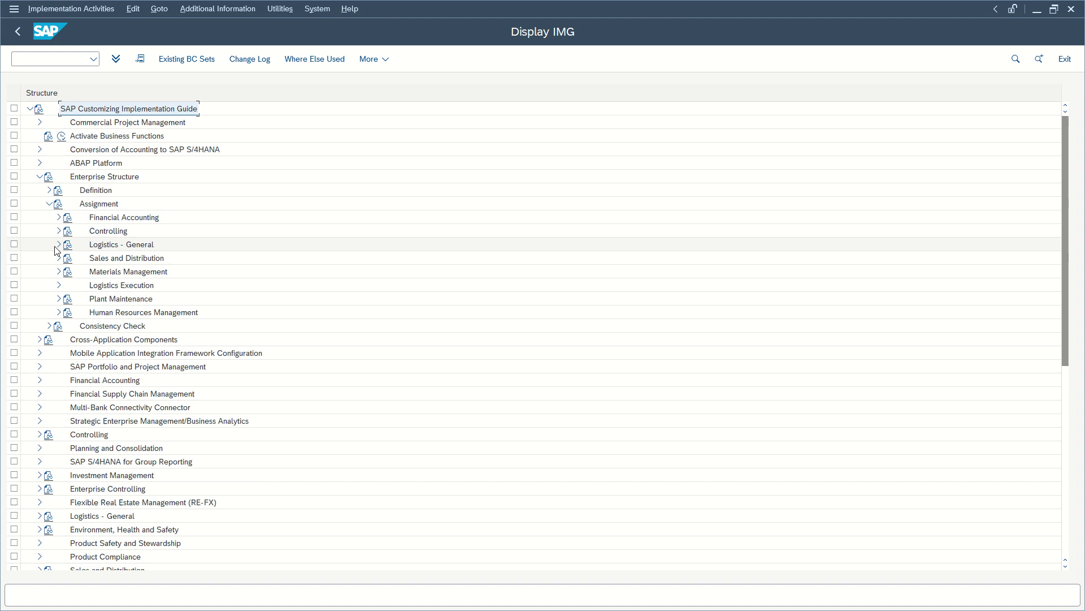
left_click(59, 271)
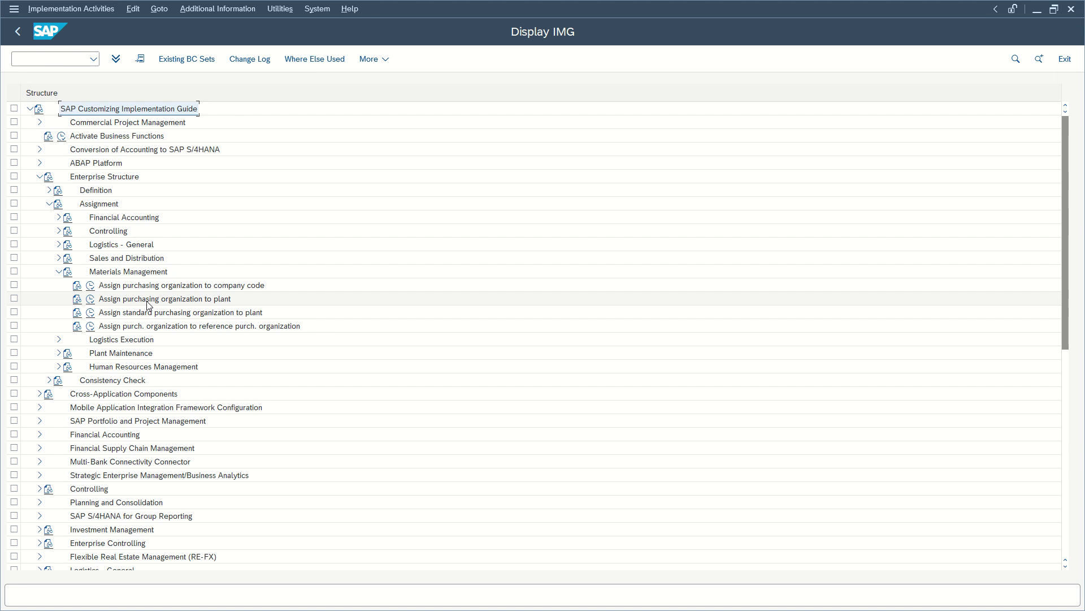
- Open 'Assign purchasing organization to plant' and attempt a Position lookup for plant Y001
left_click(90, 299)
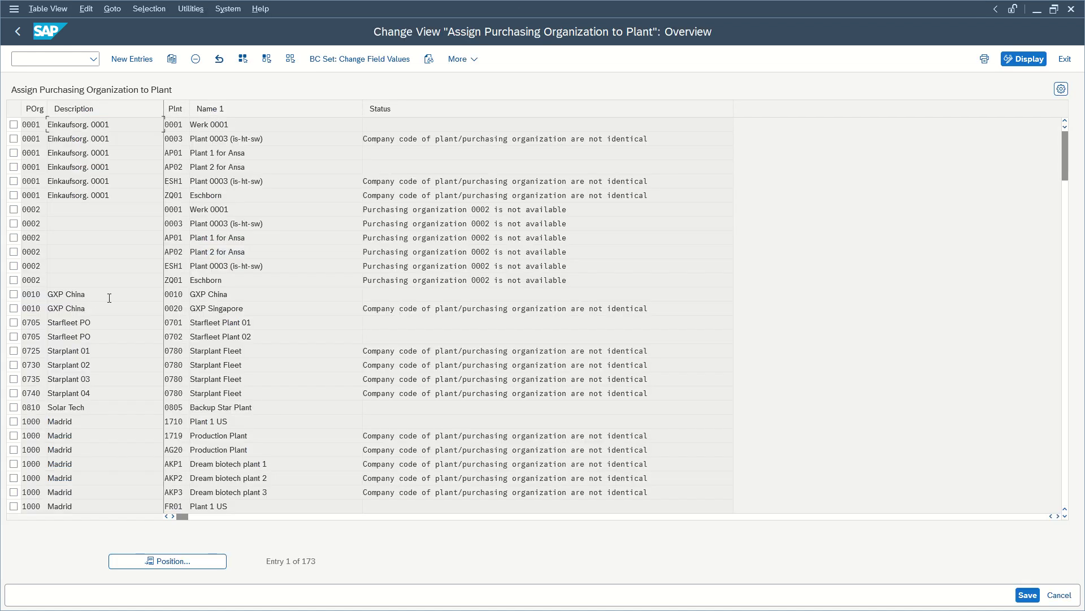
left_click(206, 562)
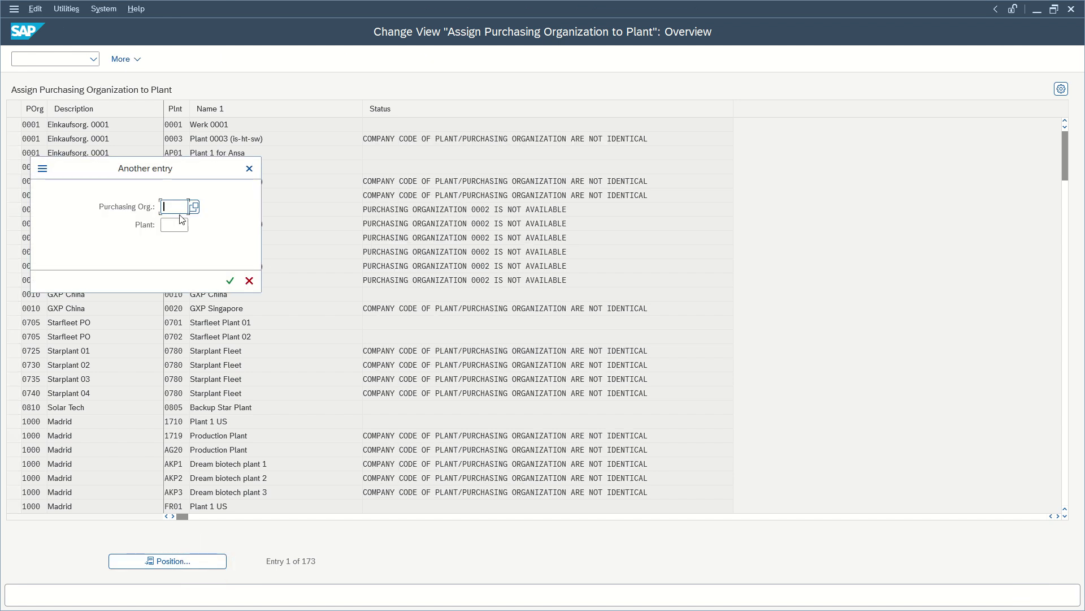
left_click(178, 223)
type("0001")
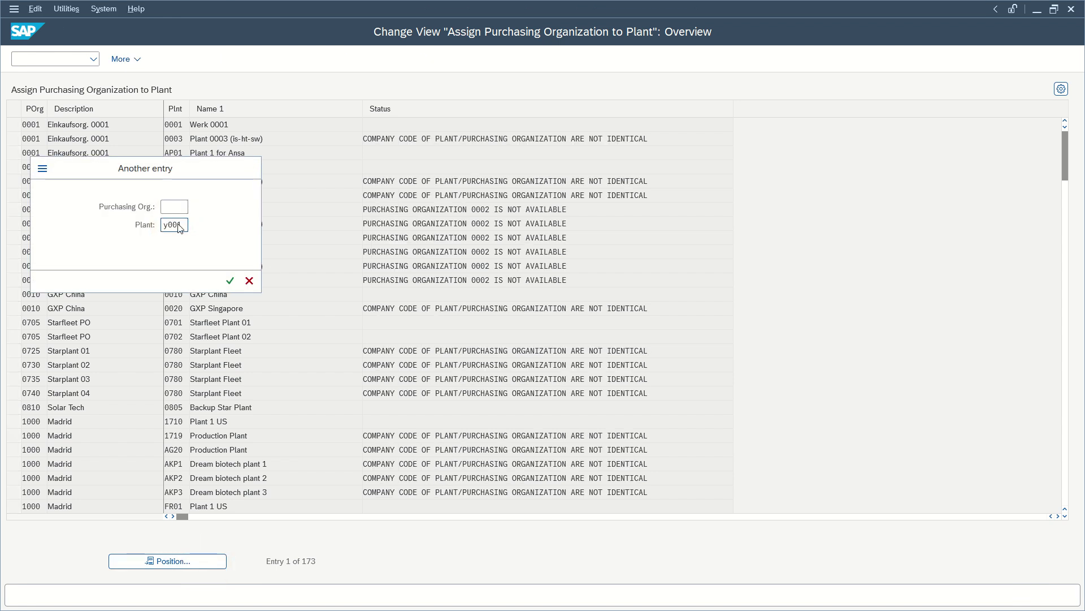
key("Return")
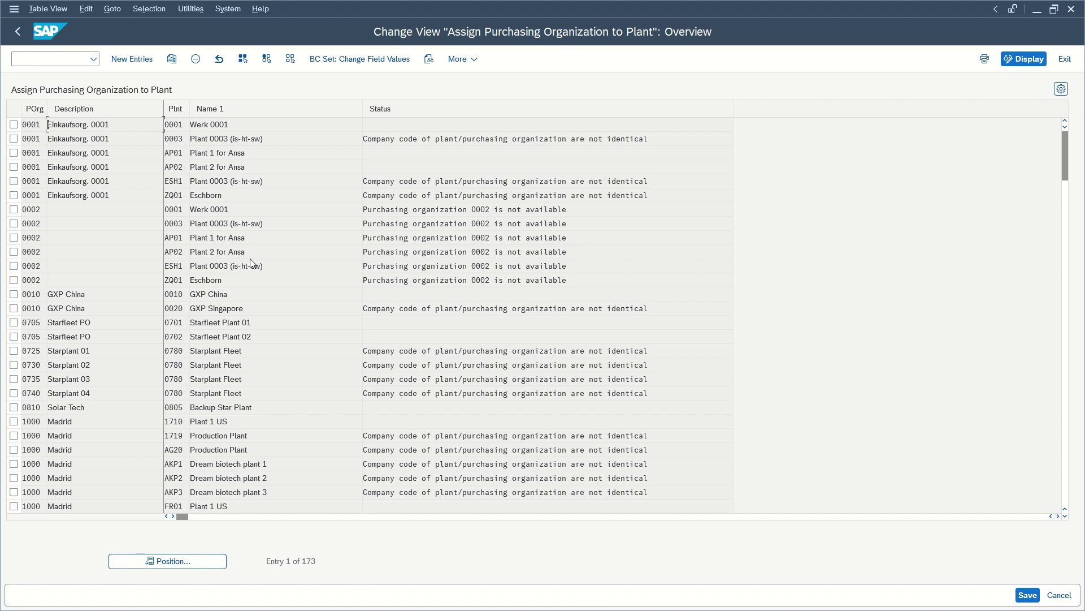
- Add a new entry assigning purchasing organization 0001 to plant Y001
left_click(135, 61)
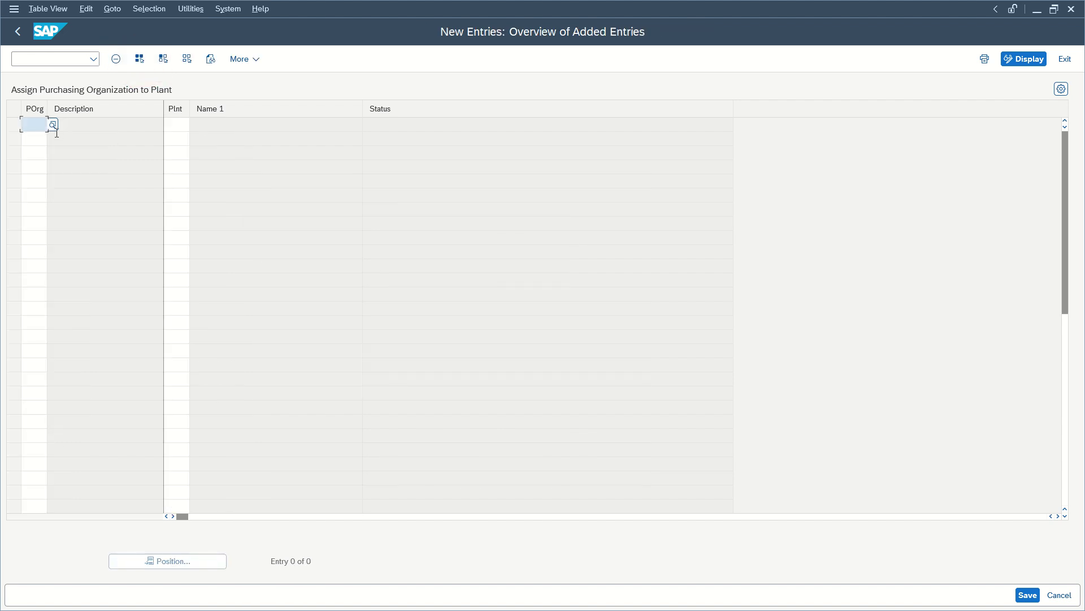
type("001")
key("BackSpace")
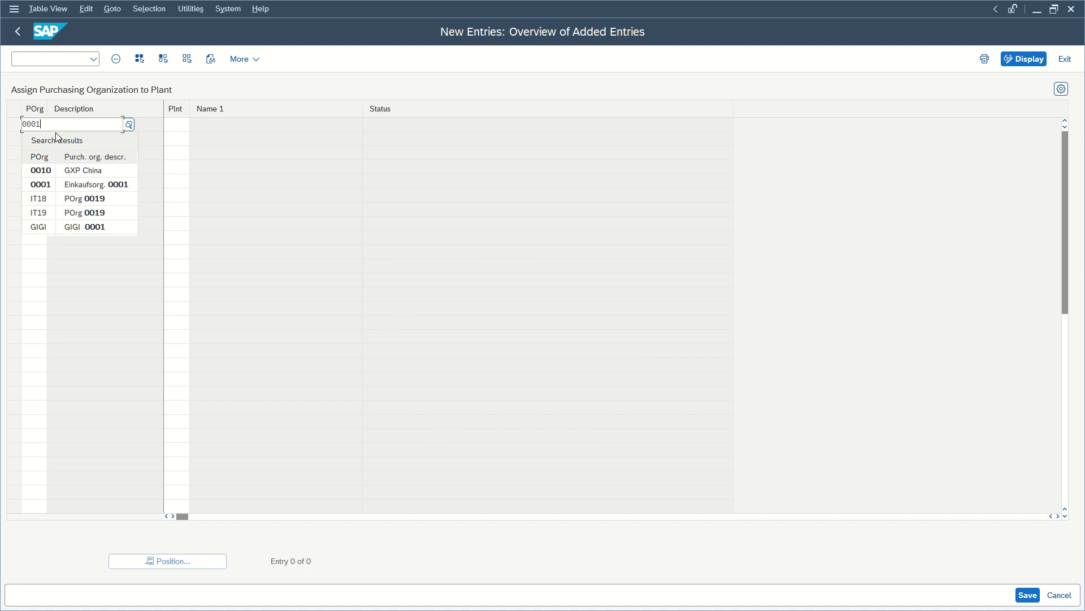
left_click(190, 125)
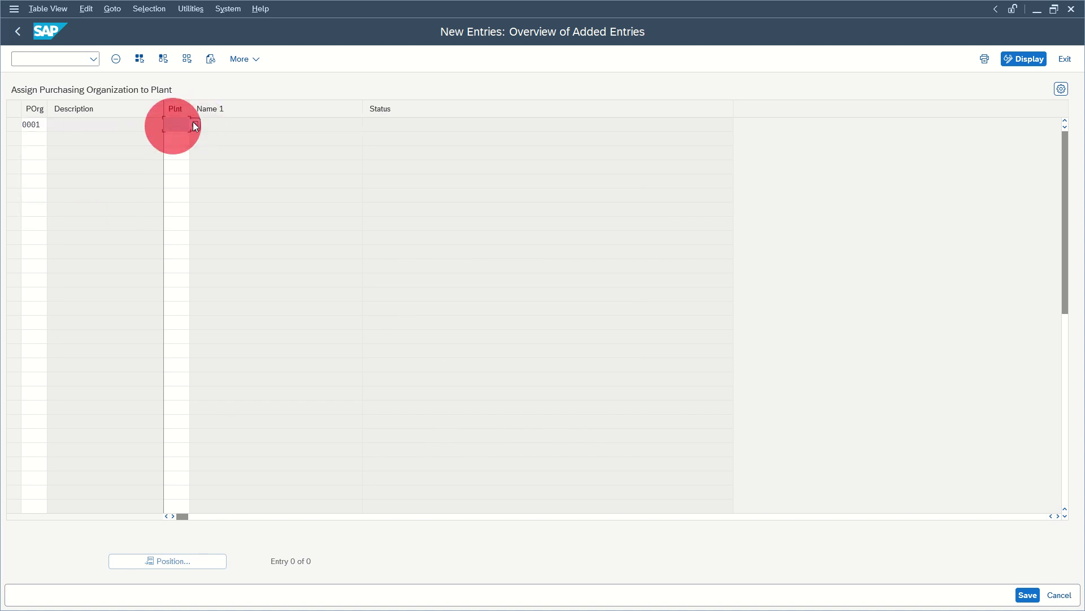
type("y001")
key("Return")
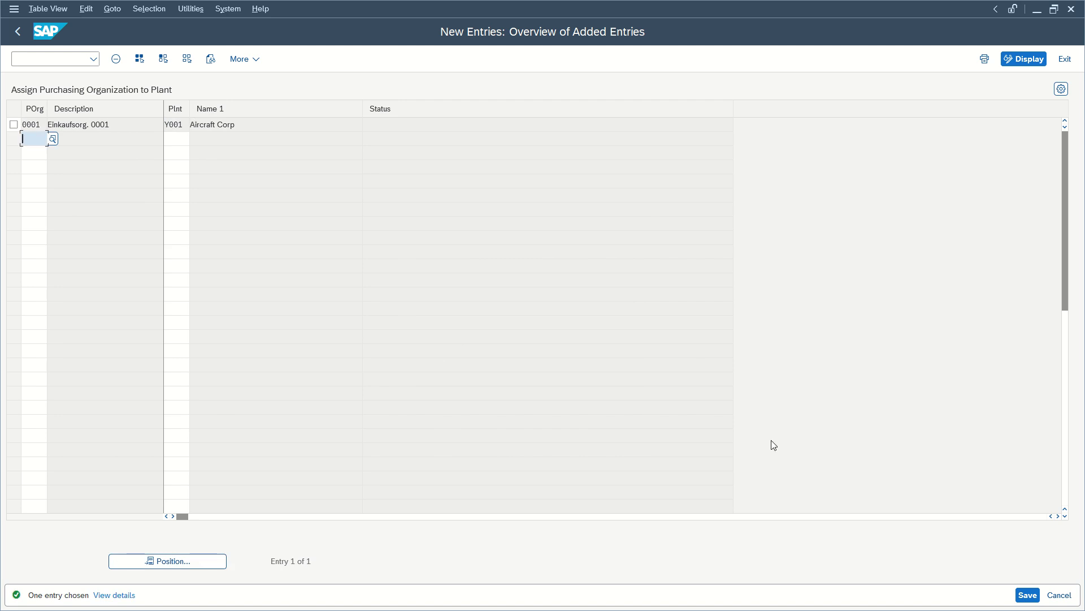
- Save the assignment under a customizing request and return to the 174-entry overview
left_click(1027, 594)
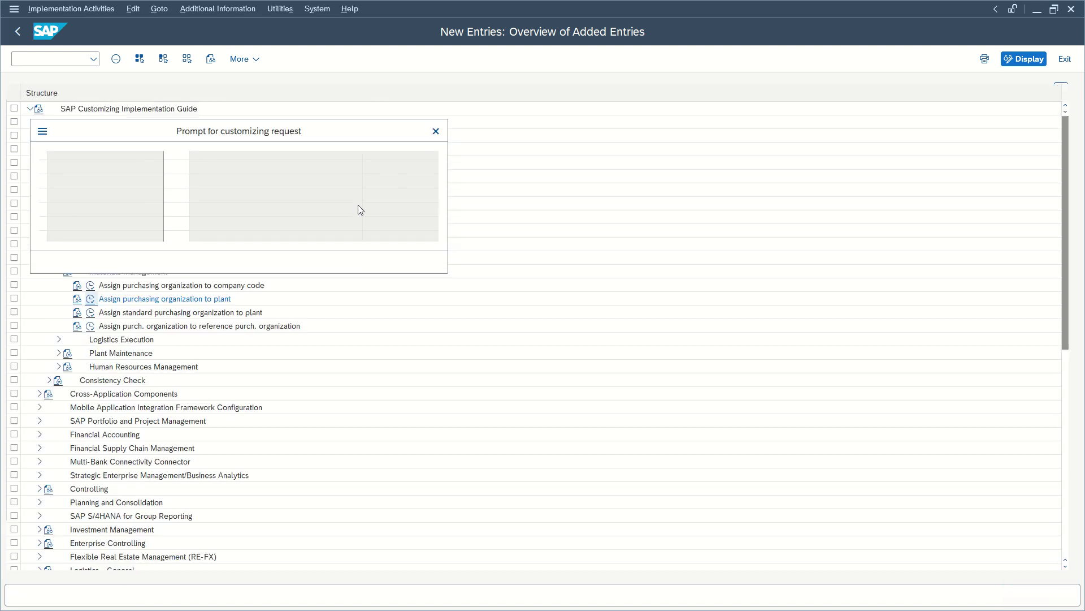
left_click(299, 262)
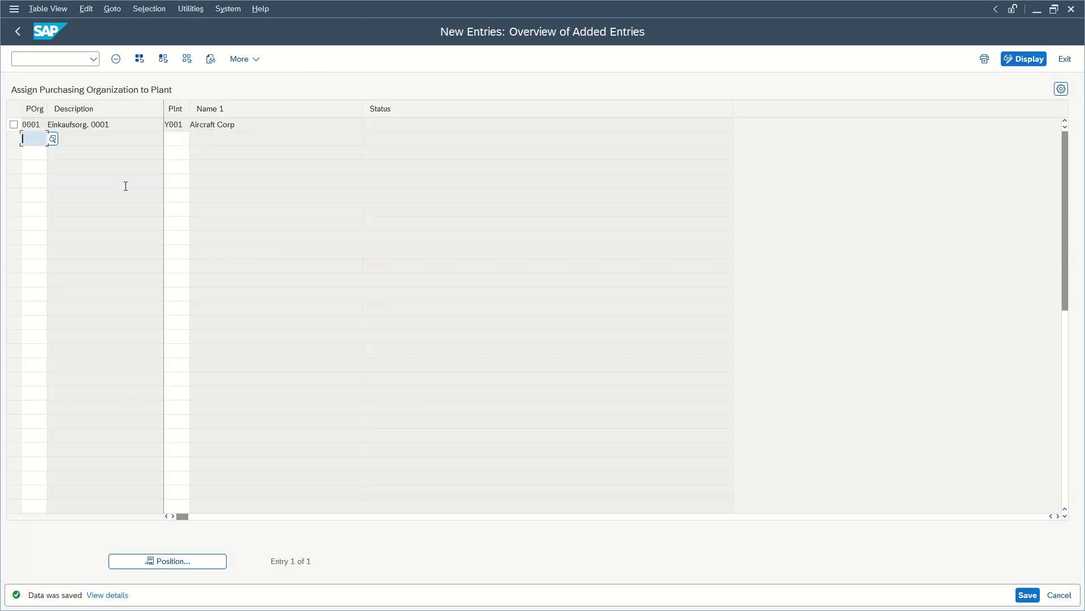
key("F3")
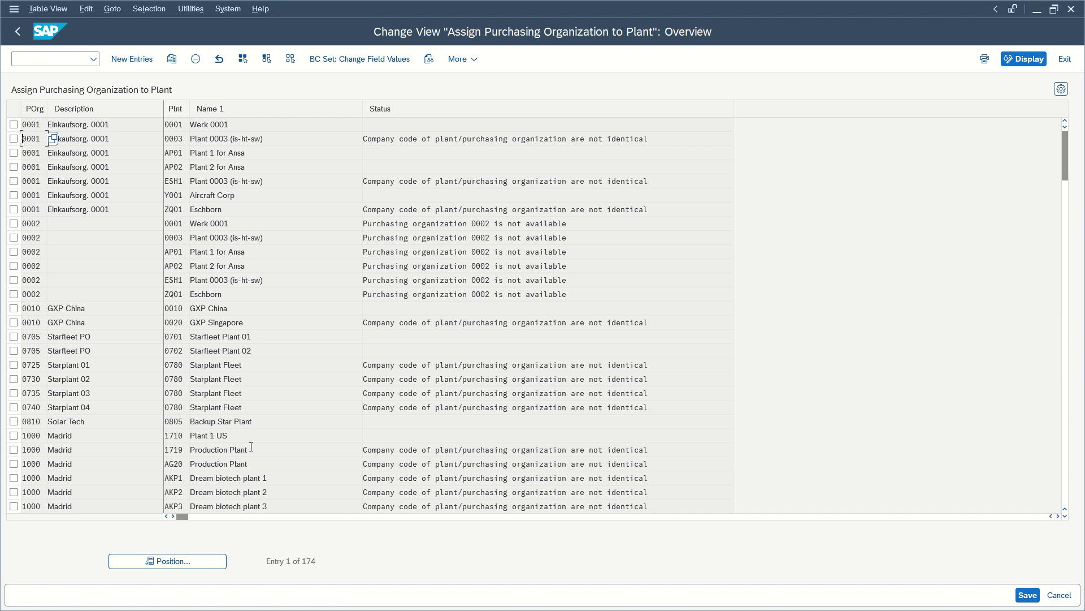
- Position the list on plant Y001, select the 0001/Y001 Aircraft Corp row, and return to the IMG
left_click(193, 561)
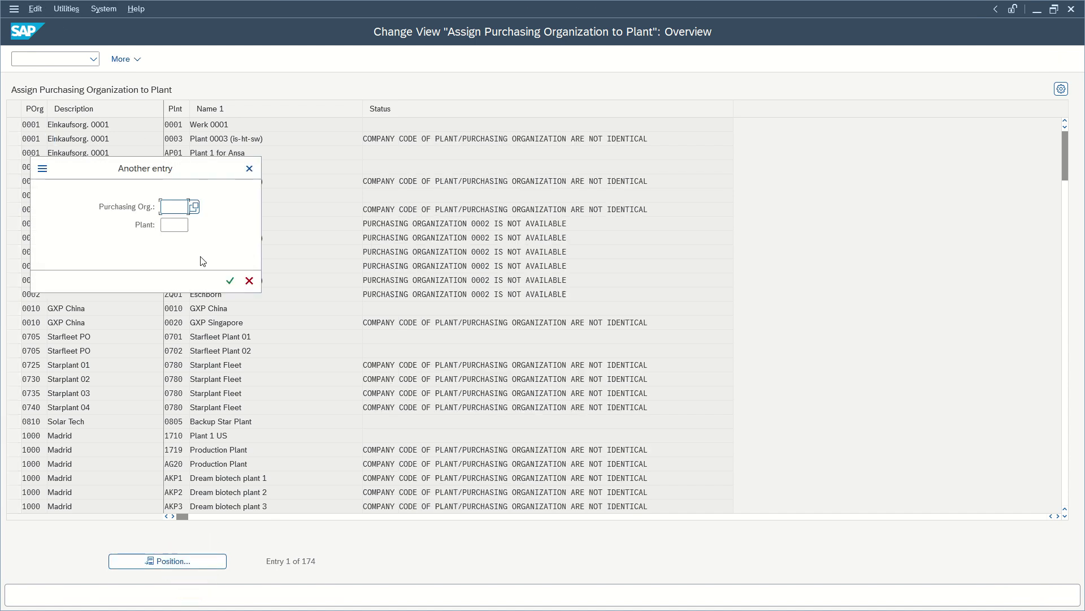
left_click(174, 225)
type("y001")
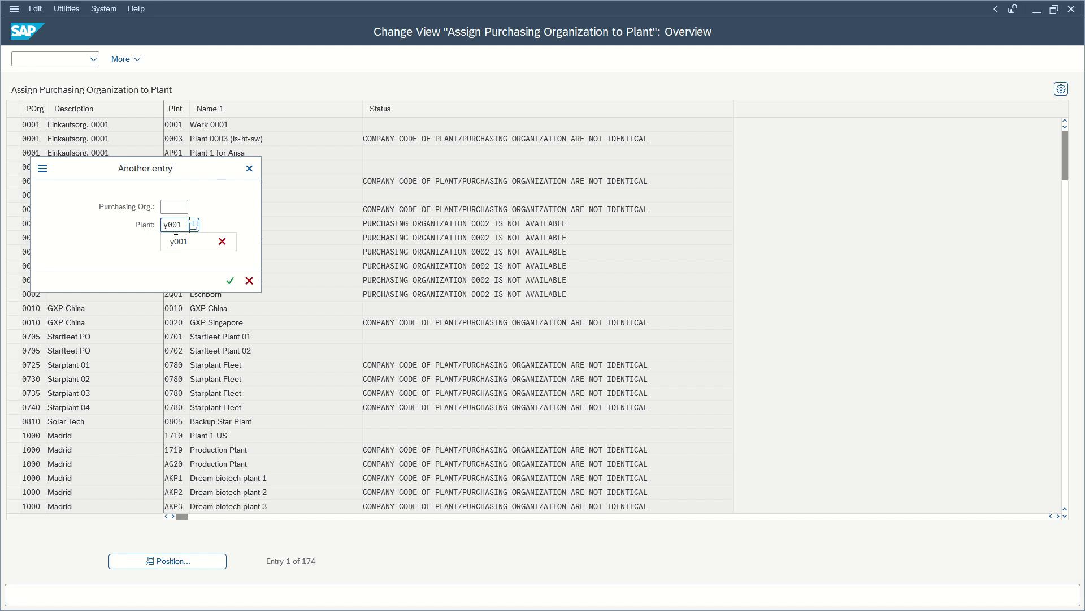
key("Return")
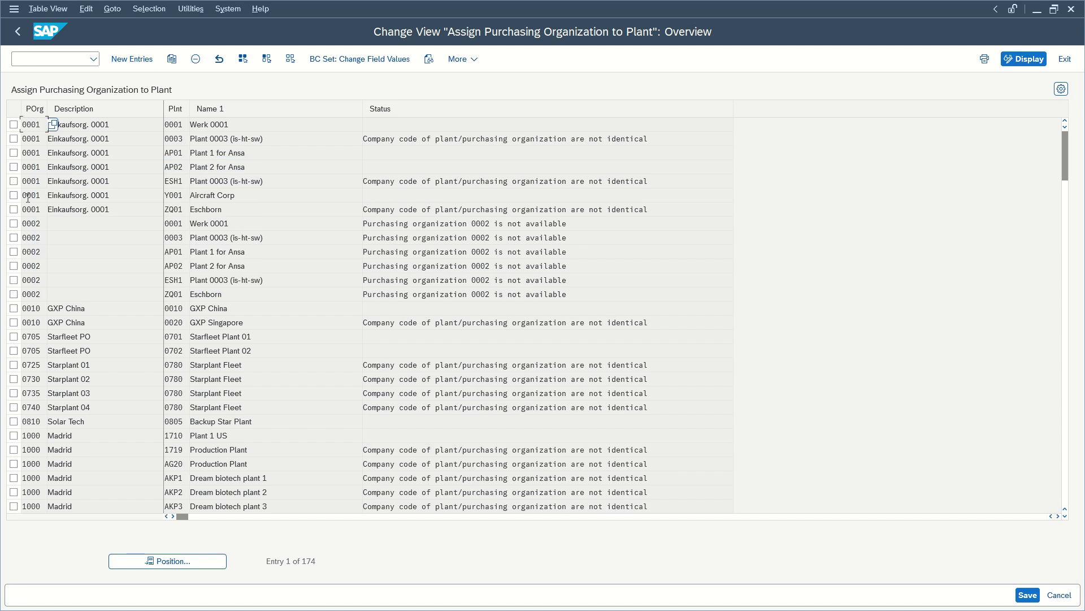
left_click(15, 195)
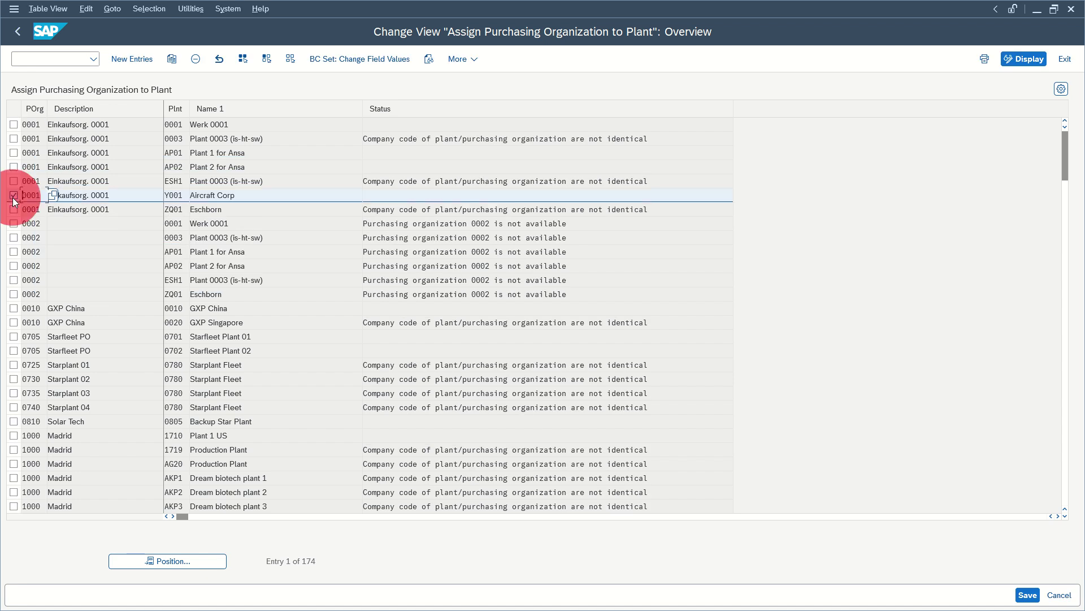
left_click(127, 194)
key("F3")
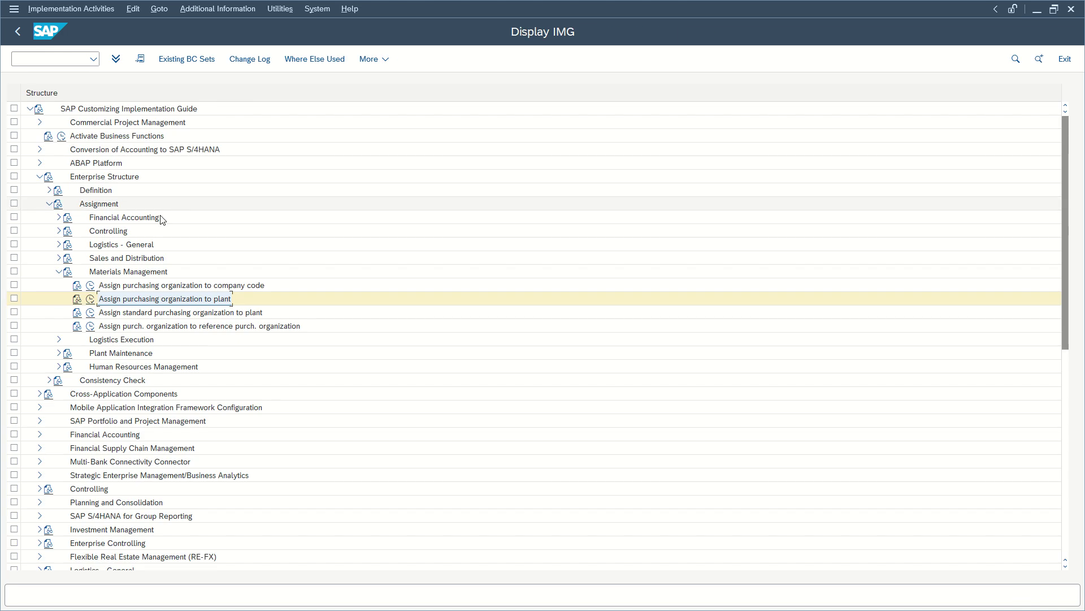
- Open 'Assign standard purchasing organization to plant' and position the table on plant Y001
left_click(91, 313)
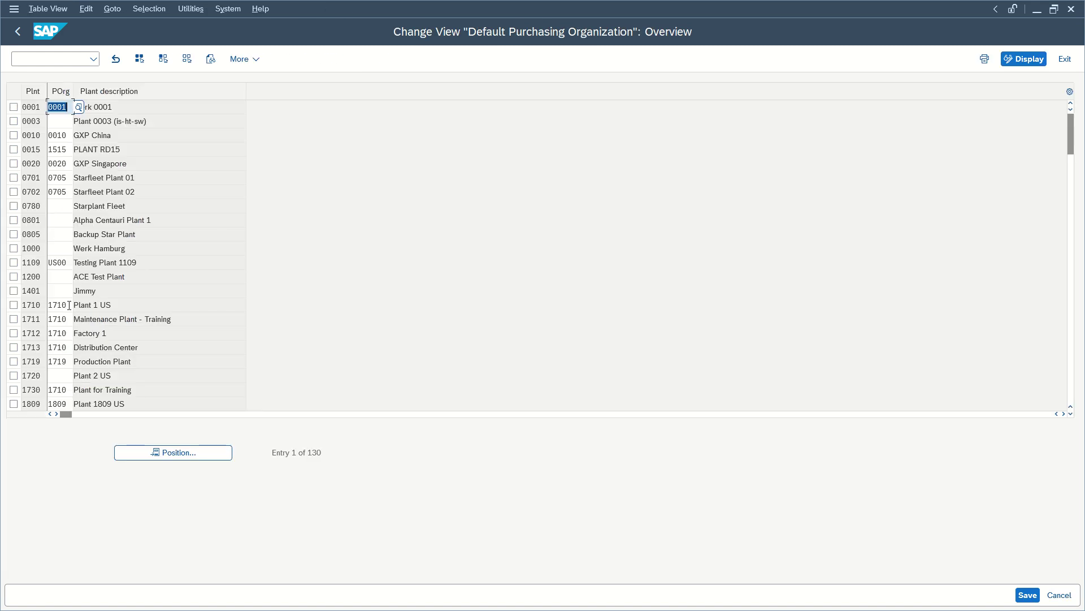
left_click(174, 451)
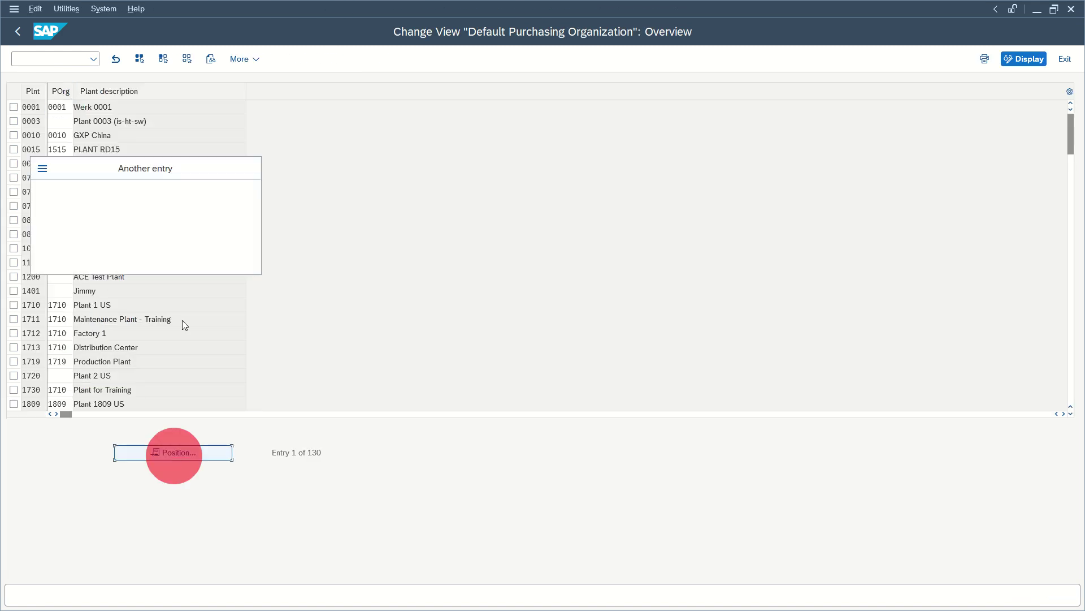
left_click(166, 206)
type("0001")
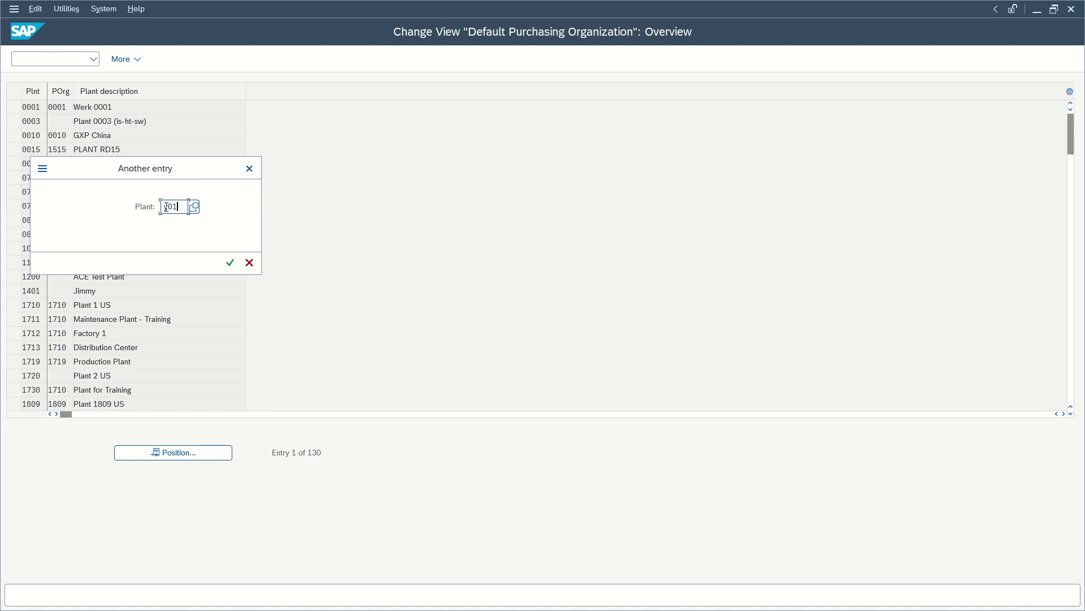
key("Return")
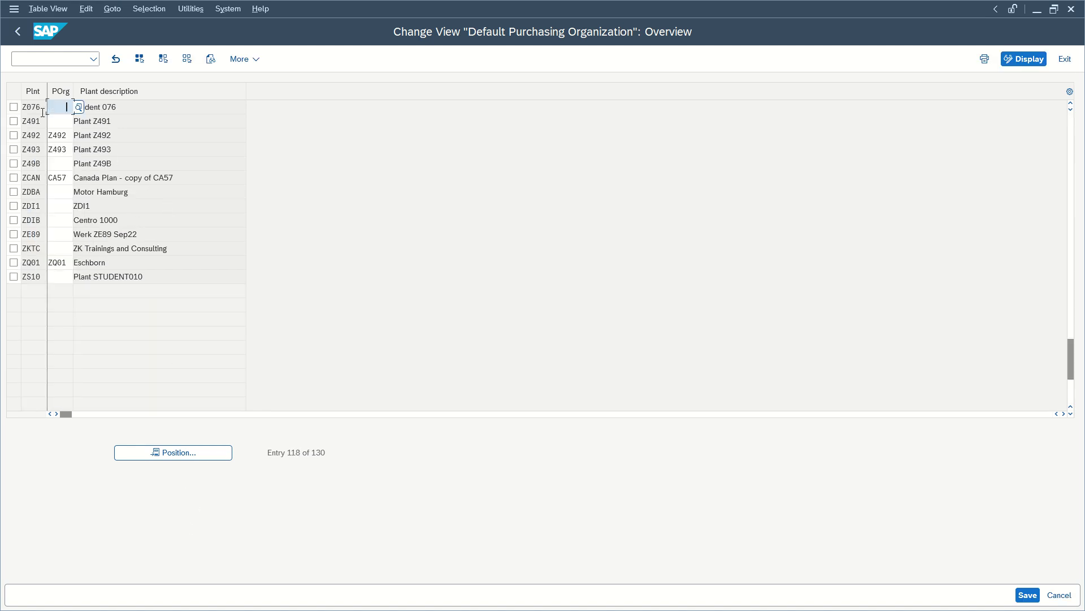
scroll(68, 223, "up", 1)
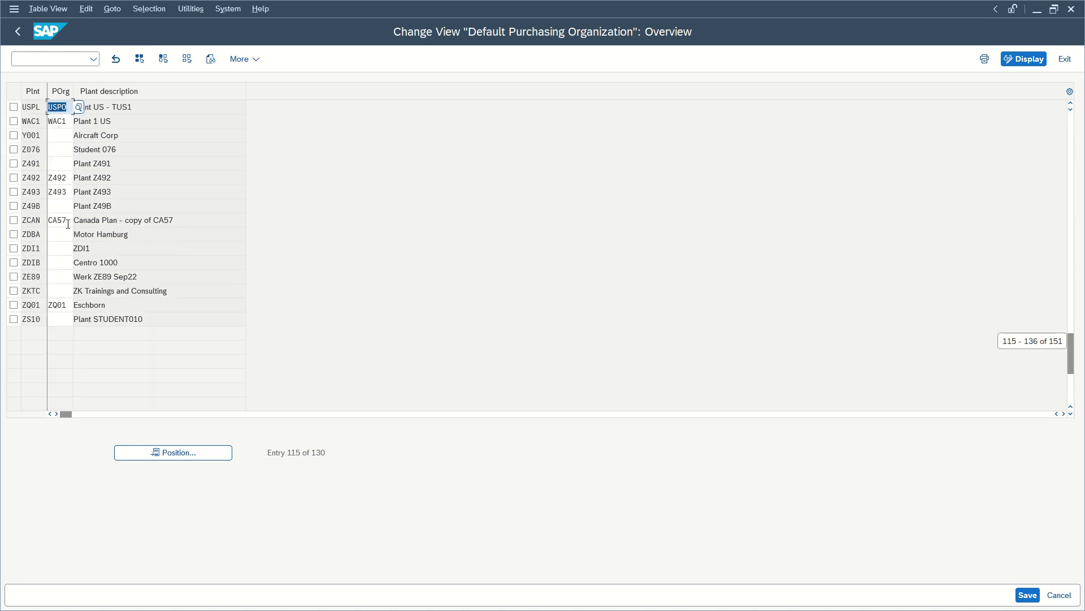
- Enter 0001 as Y001's default purchasing organization and save under the customizing request
left_click(56, 136)
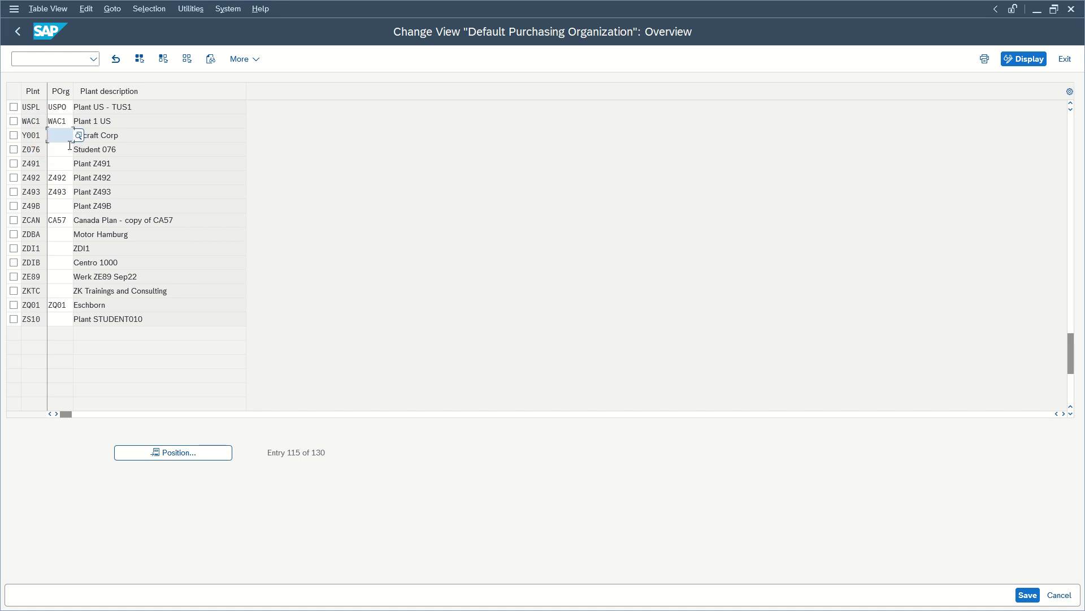
type("00")
key("BackSpace")
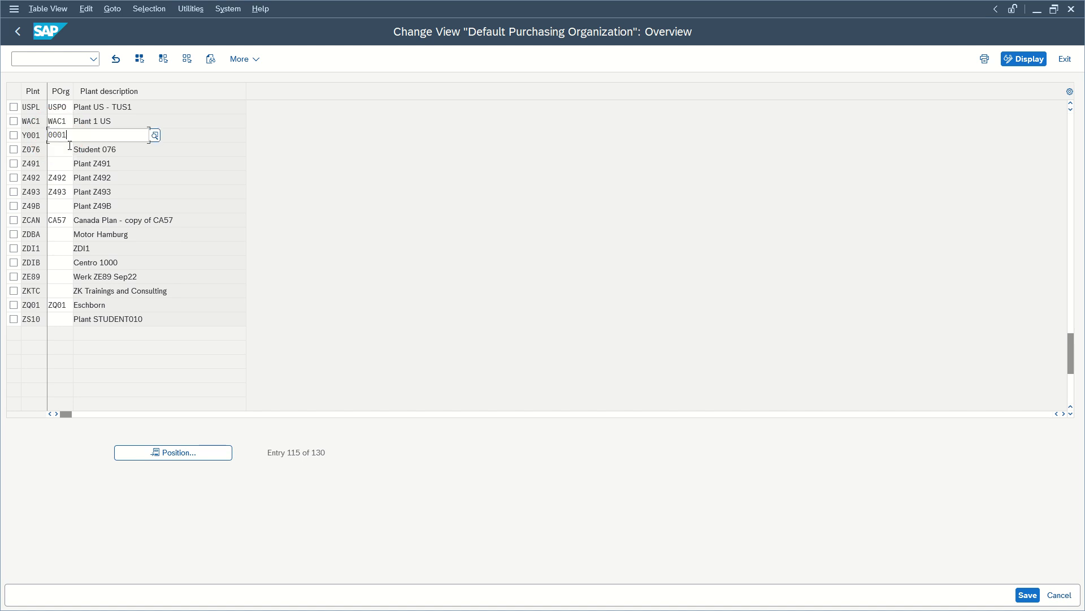
key("Return")
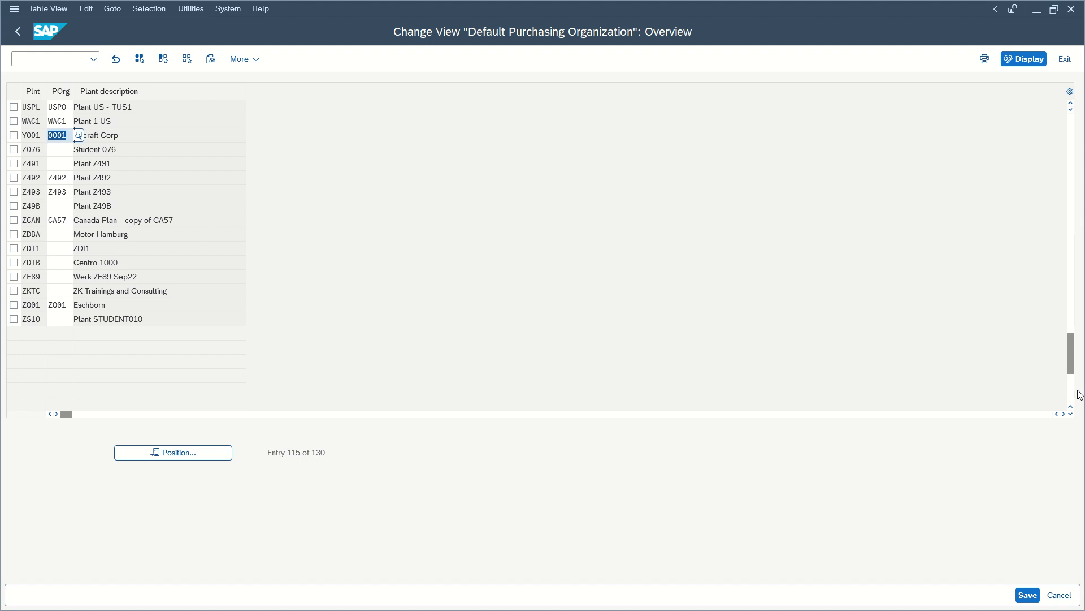
left_click(1028, 595)
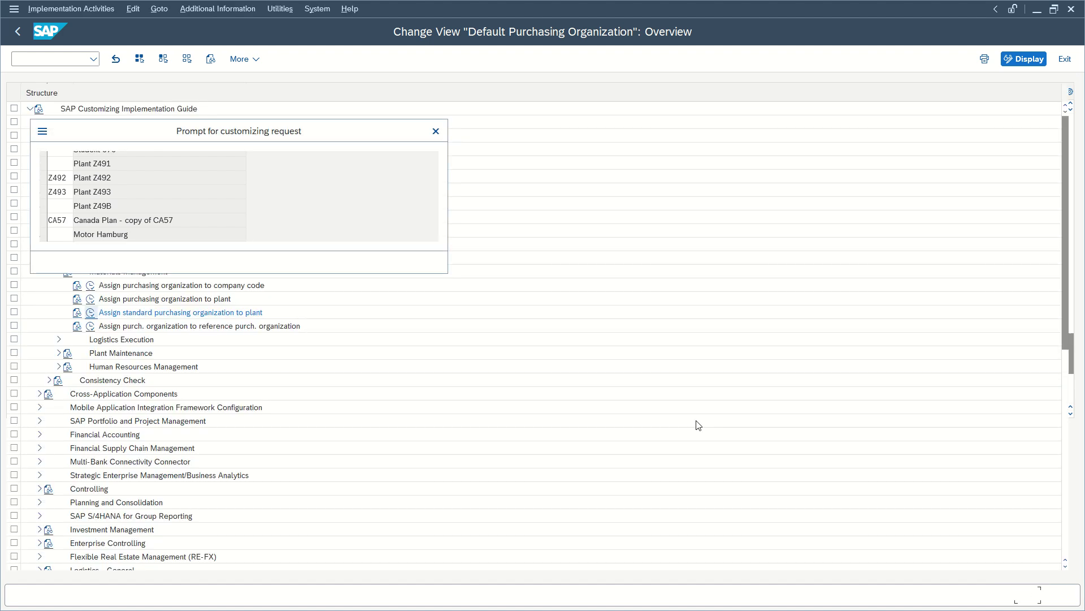
left_click(296, 256)
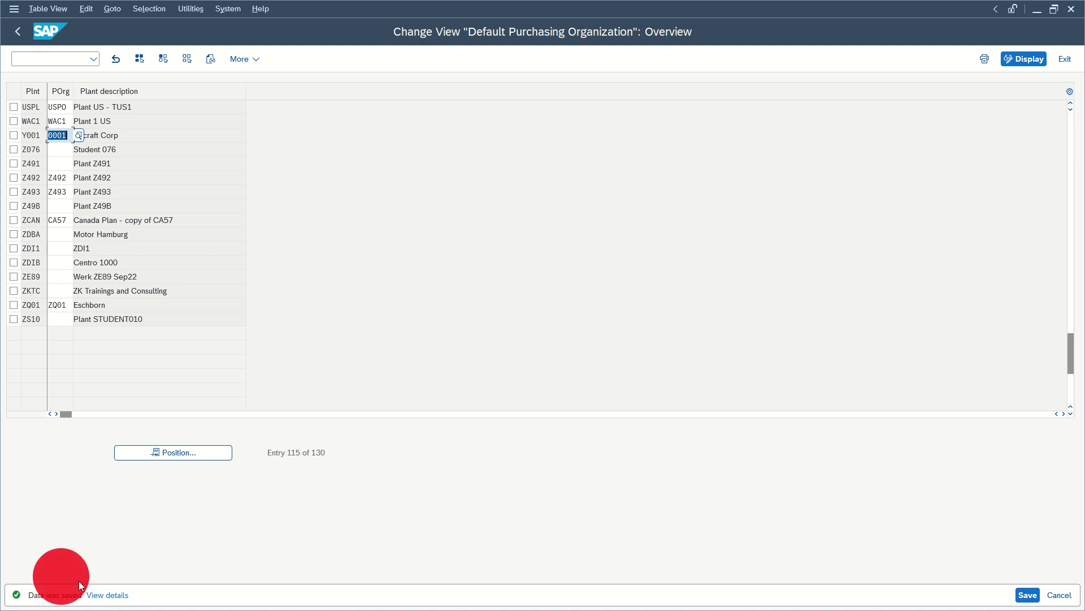
left_click(49, 134)
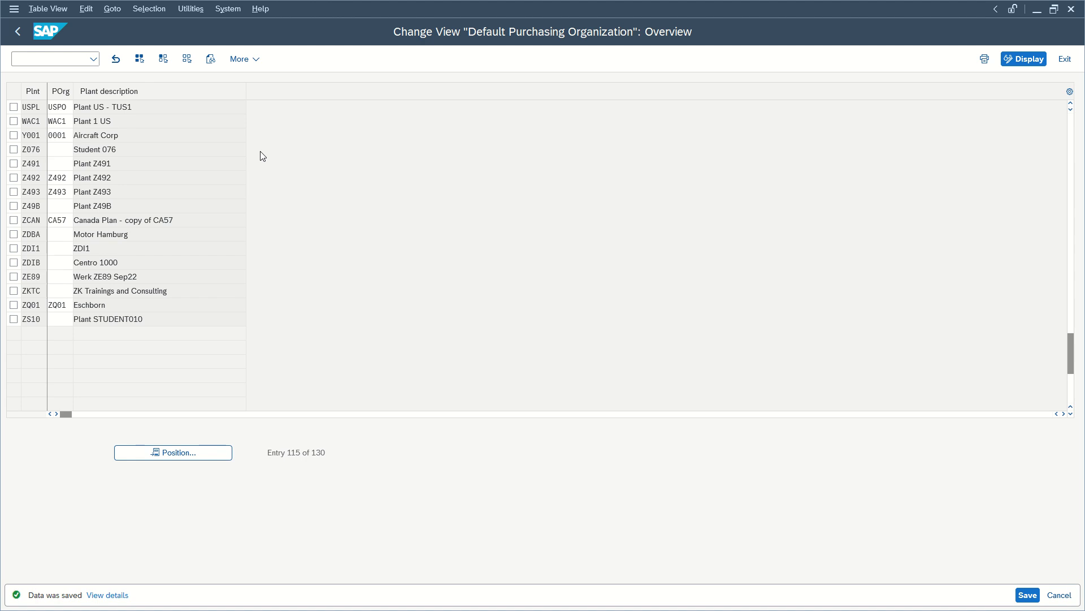
- Return to ME11 and advance the 1000005/LOCALMAT info record for 0001/Y001 to General Data
key("F3")
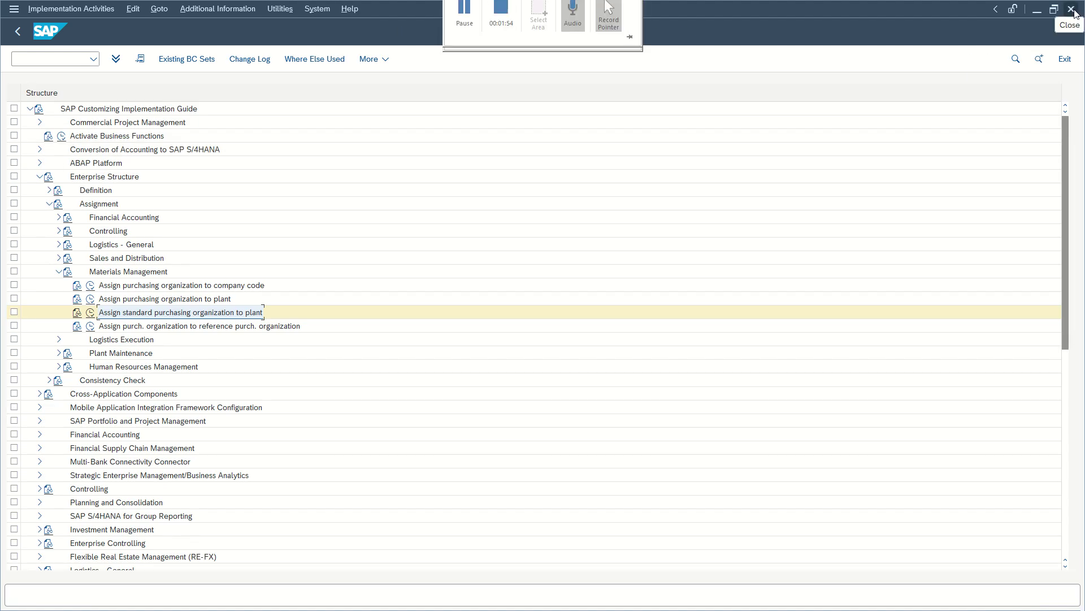
left_click(114, 162)
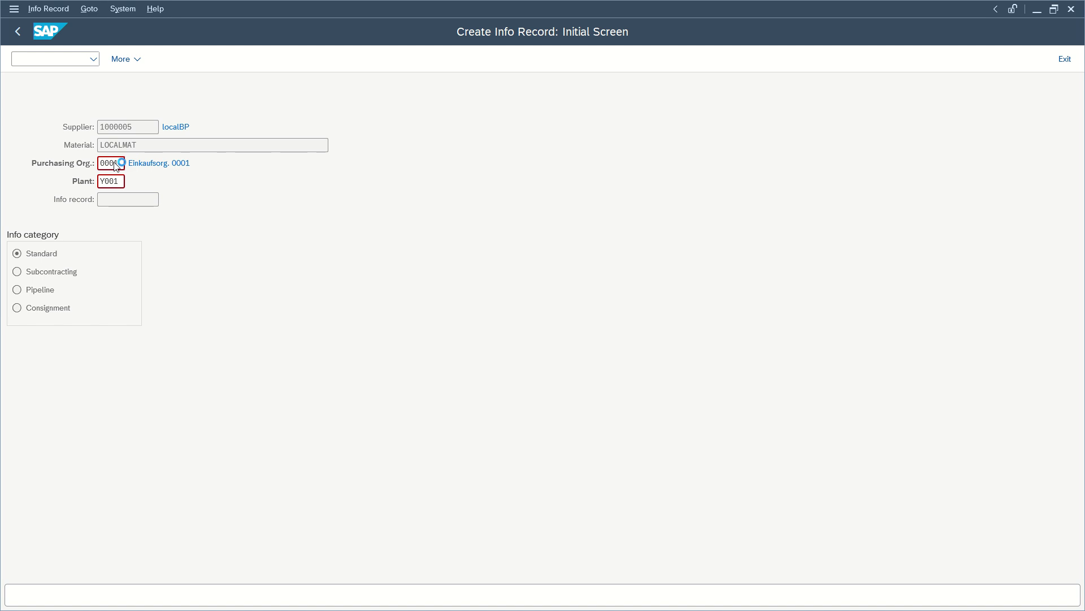
key("Return")
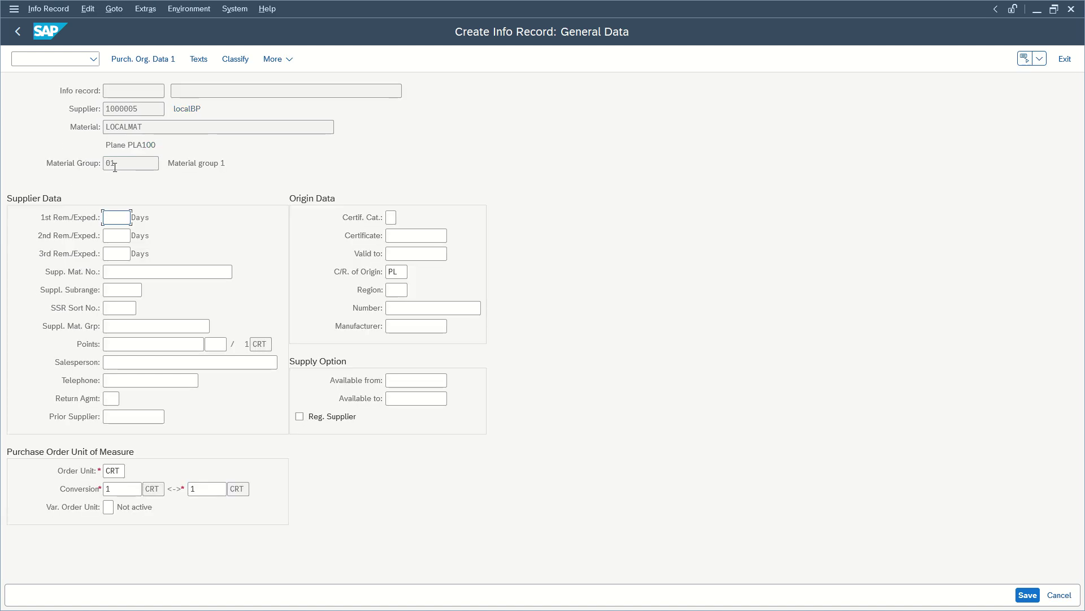